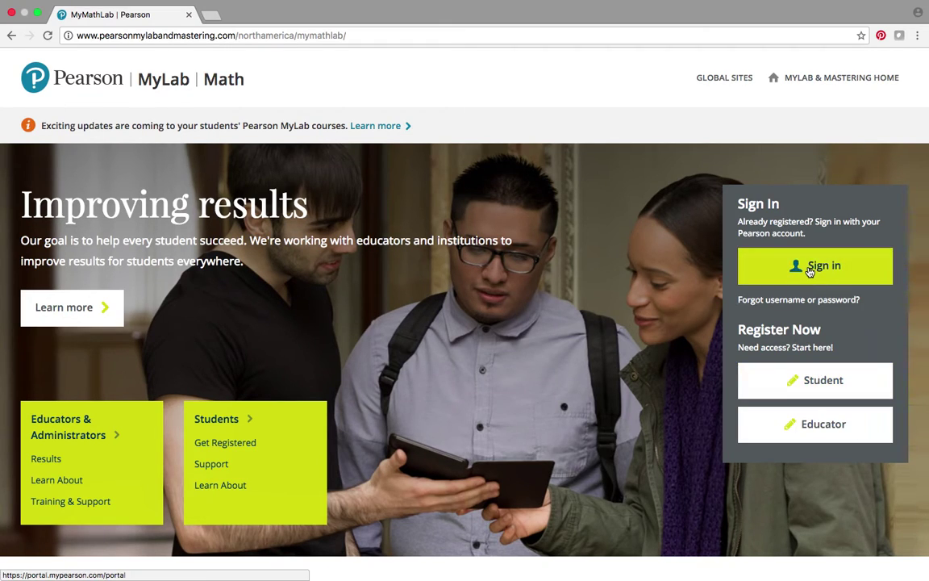
Step: Open the student registration page and review the Email and Course ID requirements
{"action": "left_click", "coordinate": [814, 382]}
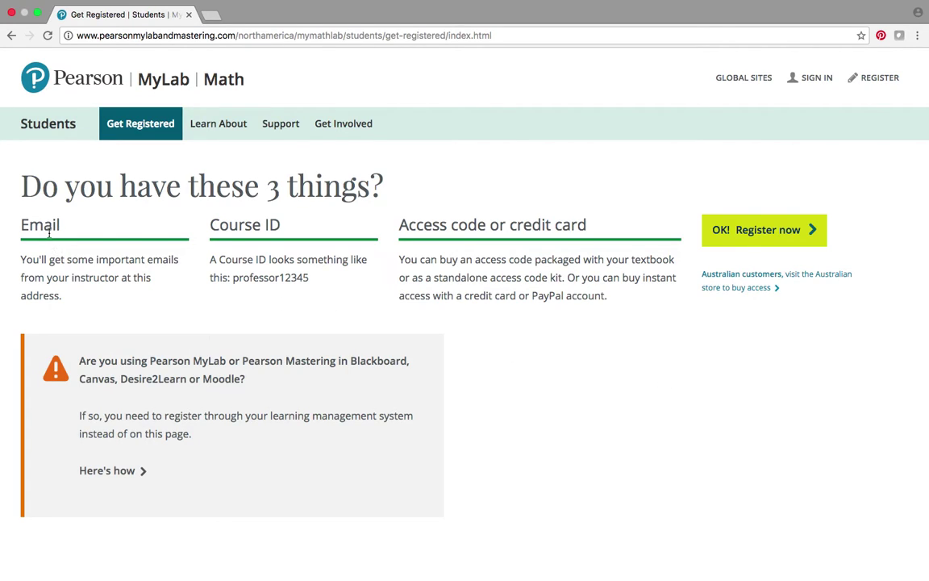
{"action": "left_click_drag", "start_coordinate": [23, 225], "coordinate": [66, 228]}
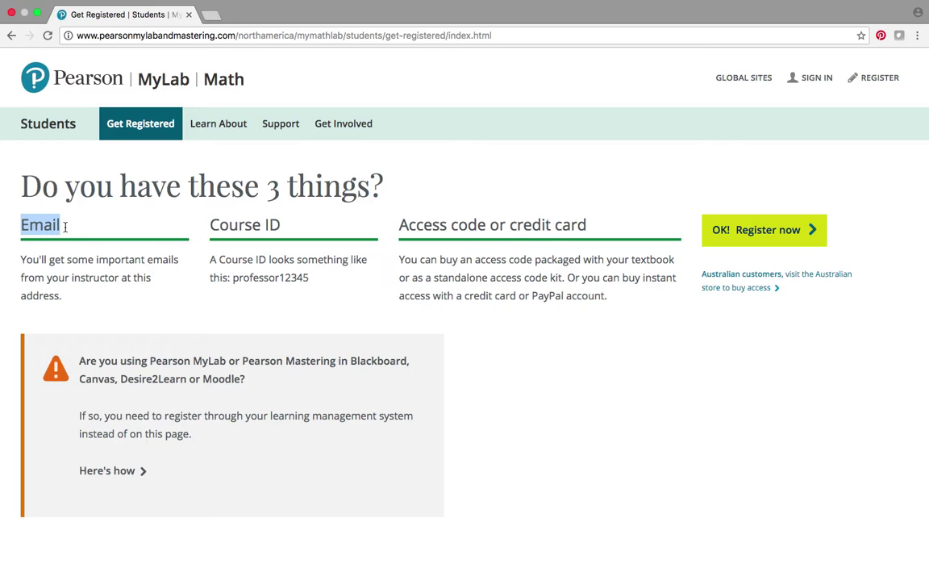
{"action": "left_click", "coordinate": [209, 224]}
{"action": "left_click_drag", "start_coordinate": [209, 224], "coordinate": [282, 228]}
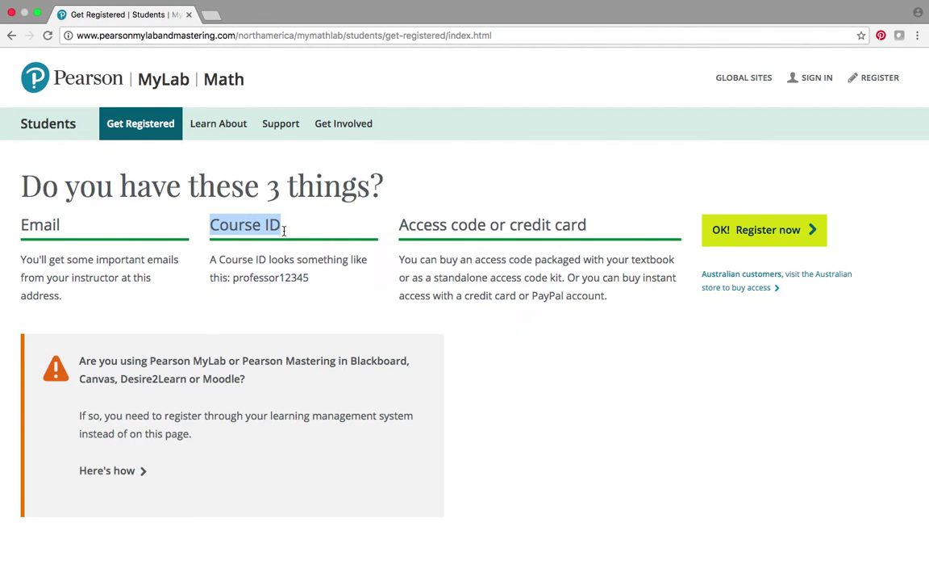
{"action": "left_click", "coordinate": [315, 277]}
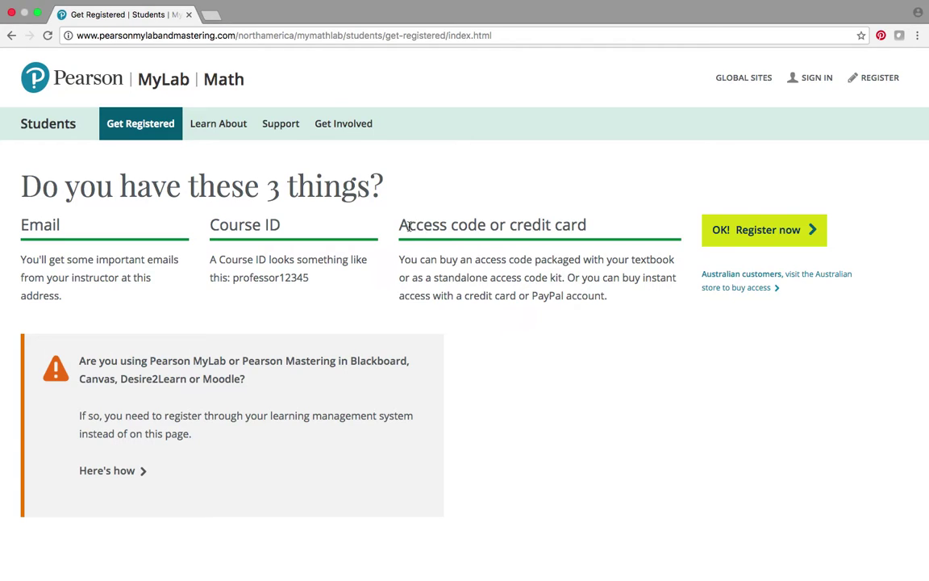
Step: Review the access code and credit card options, then begin registering with a course ID
{"action": "left_click_drag", "start_coordinate": [399, 225], "coordinate": [483, 230]}
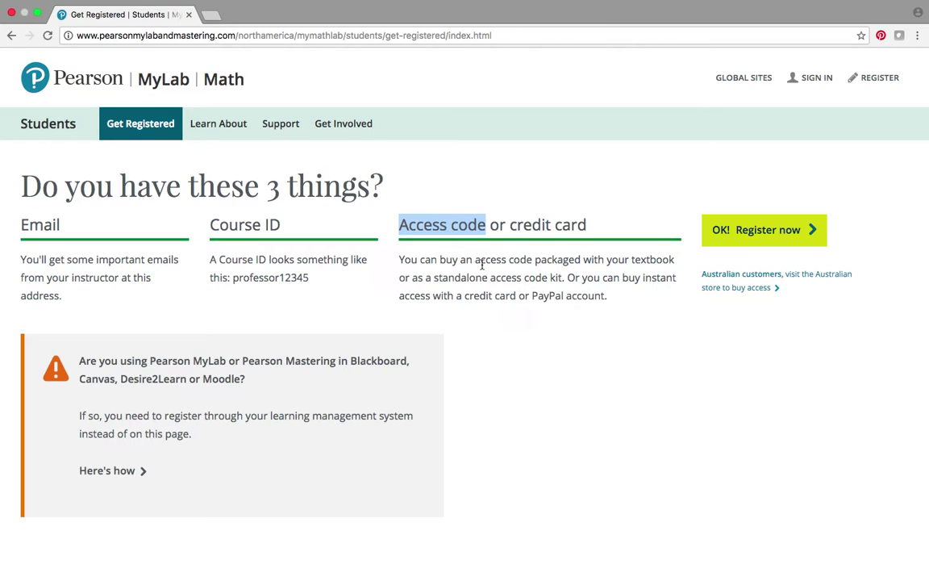
{"action": "left_click", "coordinate": [482, 265]}
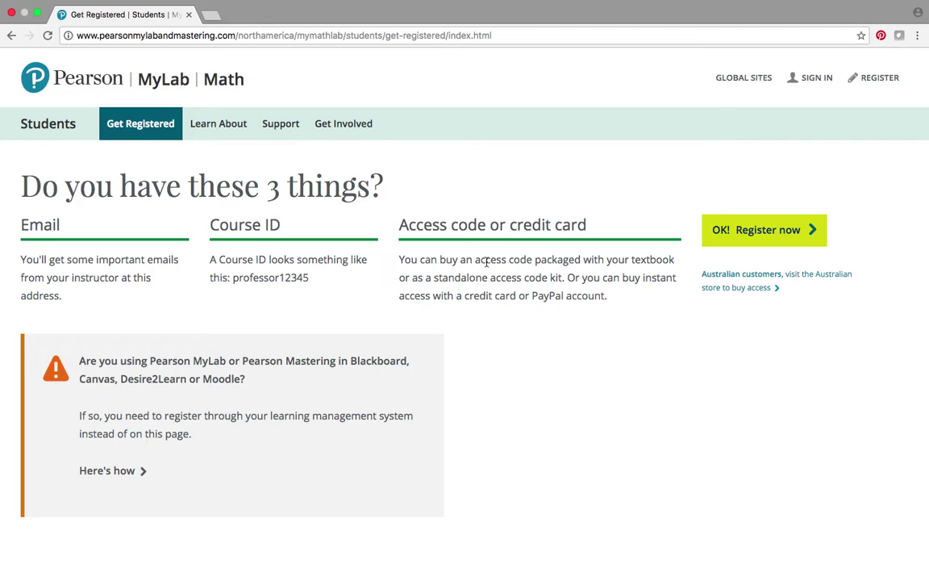
{"action": "left_click_drag", "start_coordinate": [510, 226], "coordinate": [586, 229]}
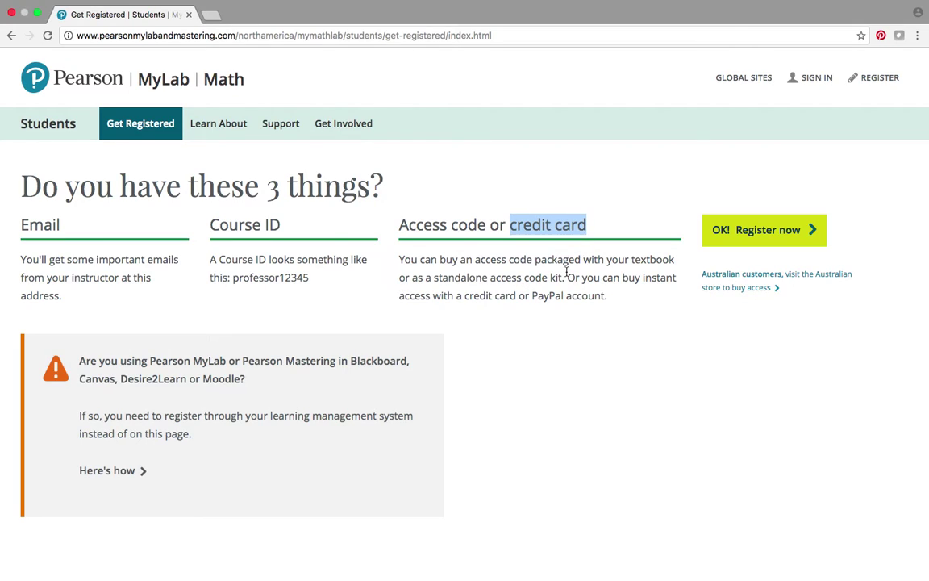
{"action": "left_click", "coordinate": [591, 229]}
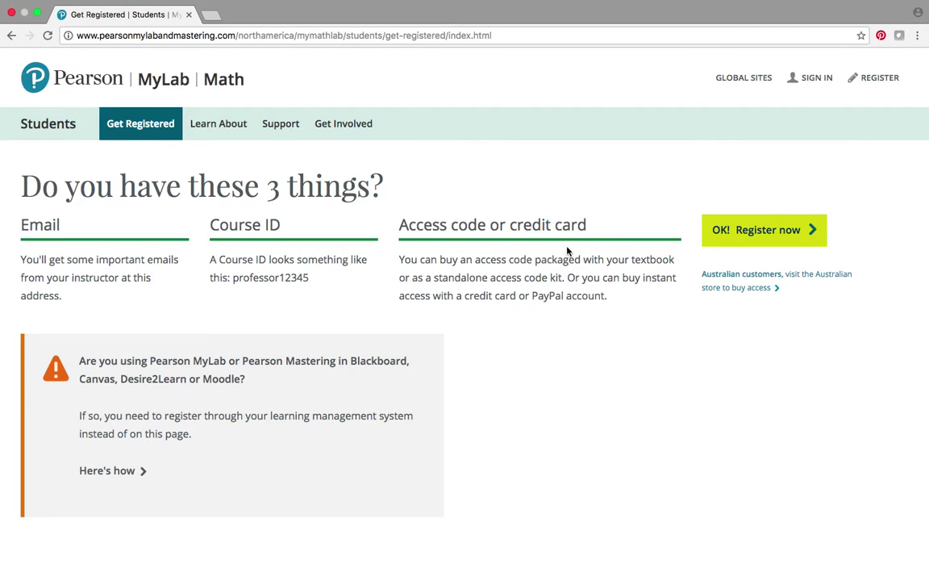
{"action": "left_click_drag", "start_coordinate": [510, 228], "coordinate": [587, 226]}
{"action": "left_click", "coordinate": [555, 293]}
{"action": "left_click", "coordinate": [750, 232]}
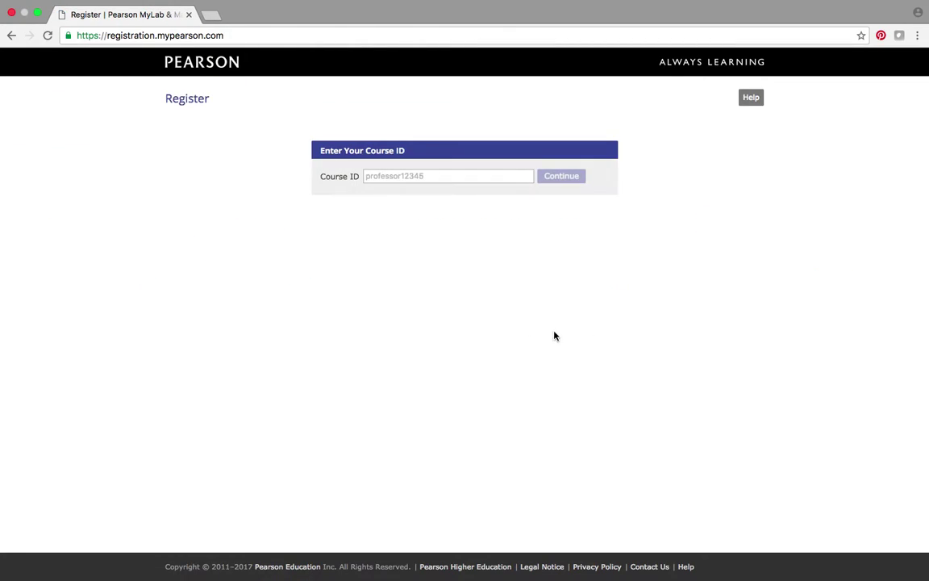
{"action": "left_click", "coordinate": [392, 178]}
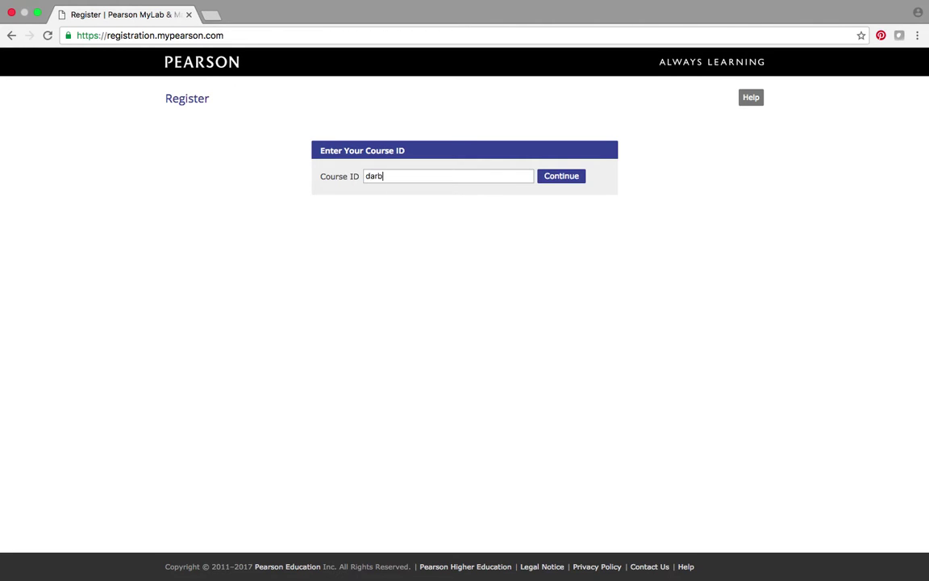
{"action": "left_click", "coordinate": [562, 177]}
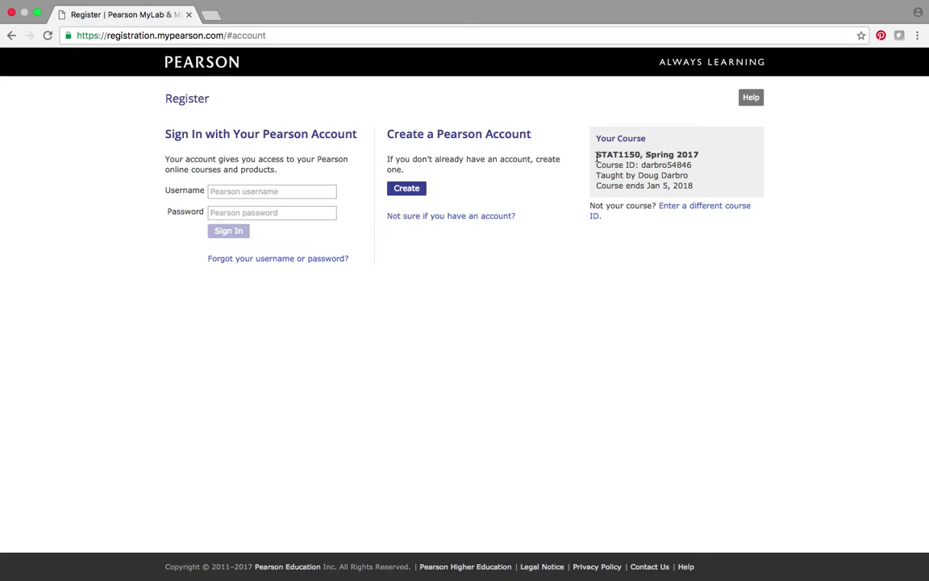
Step: Check that the found course details read STAT1150, Spring 2017
{"action": "left_click_drag", "start_coordinate": [597, 157], "coordinate": [669, 193]}
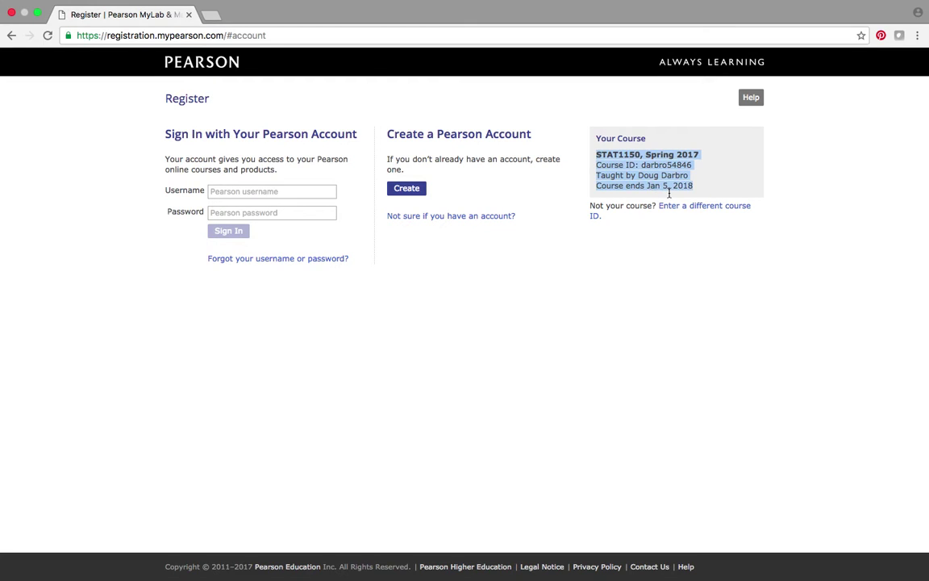
{"action": "left_click", "coordinate": [670, 274]}
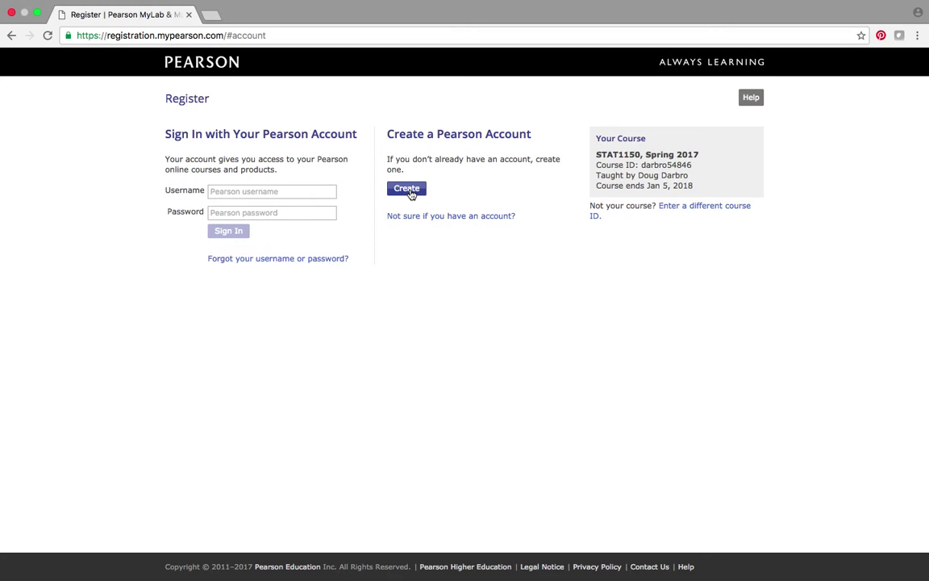
Step: Start a new Pearson account, enter the student's email, and correct the email and username domains
{"action": "left_click", "coordinate": [407, 189]}
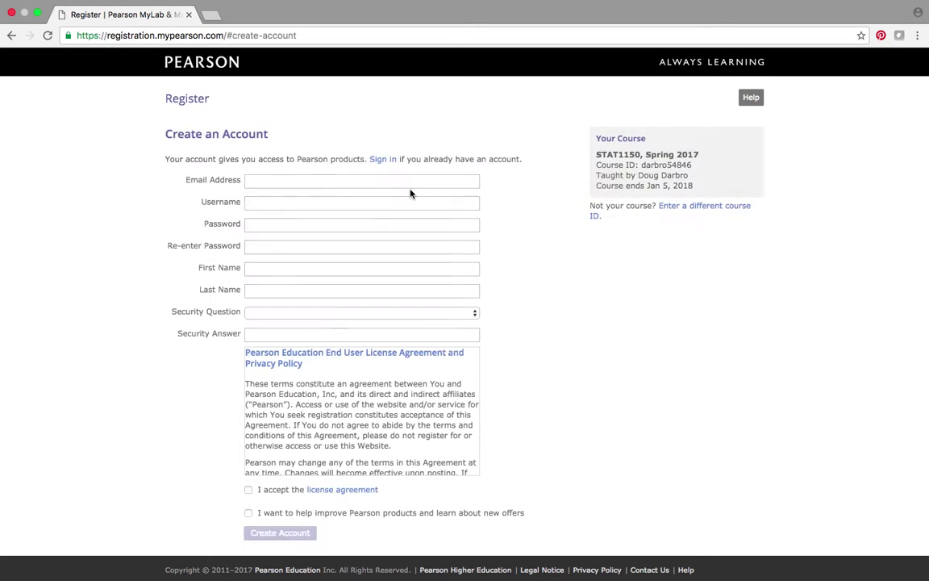
{"action": "left_click", "coordinate": [274, 181]}
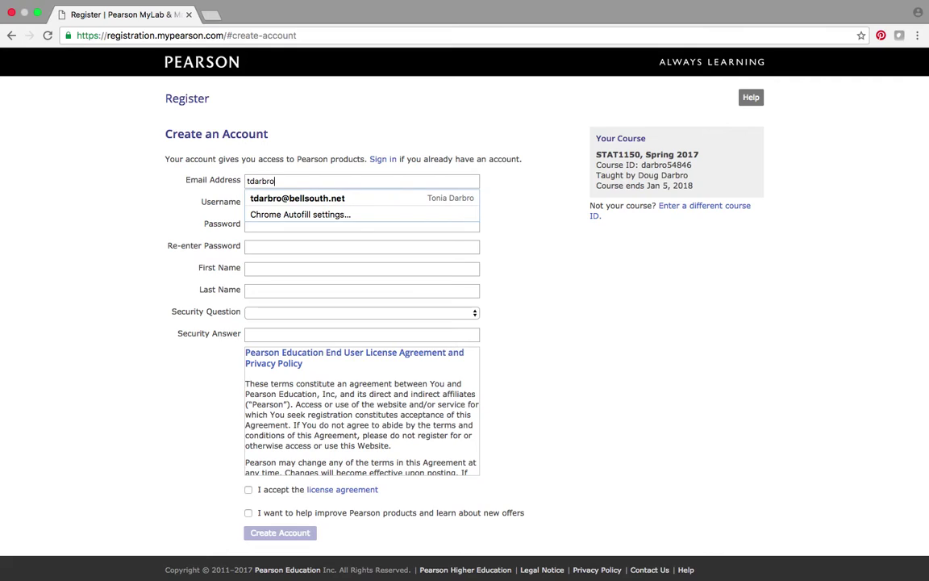
{"action": "key", "text": "Tab"}
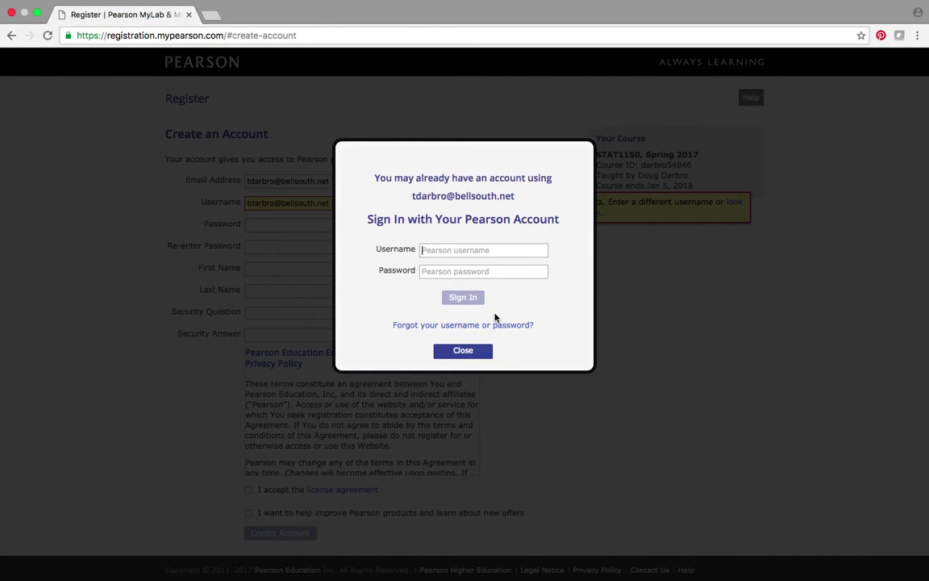
{"action": "left_click", "coordinate": [466, 351]}
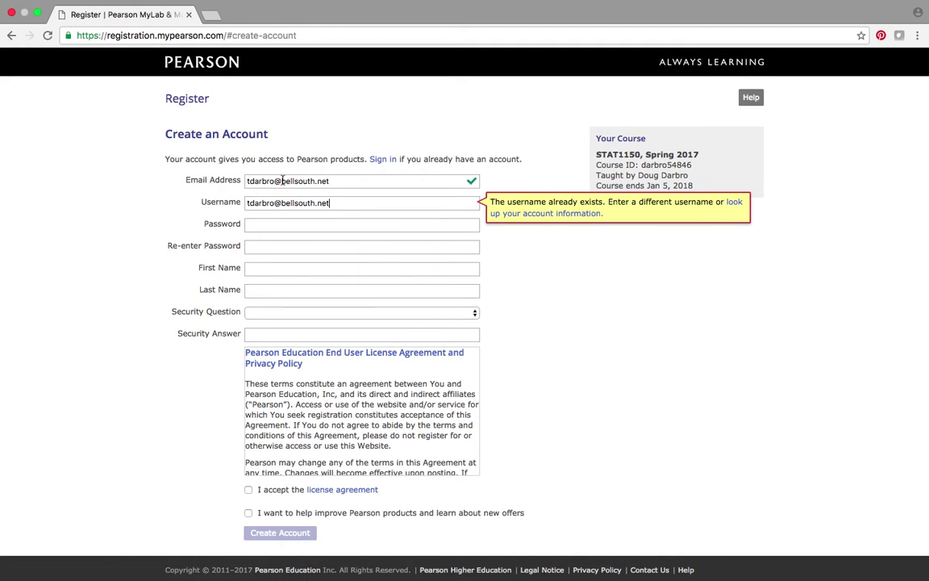
{"action": "left_click", "coordinate": [289, 180]}
{"action": "left_click_drag", "start_coordinate": [281, 181], "coordinate": [358, 179]}
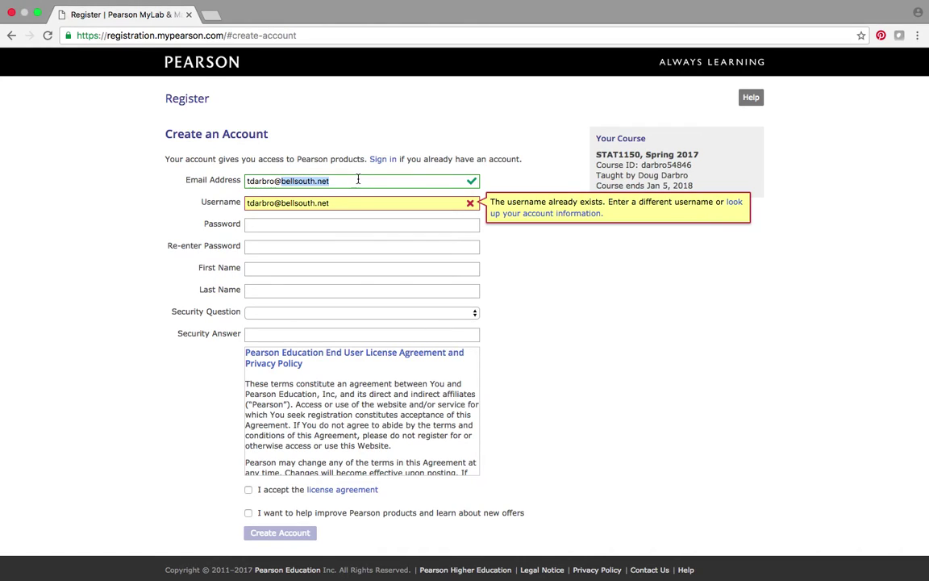
{"action": "type", "text": "gmail.com"}
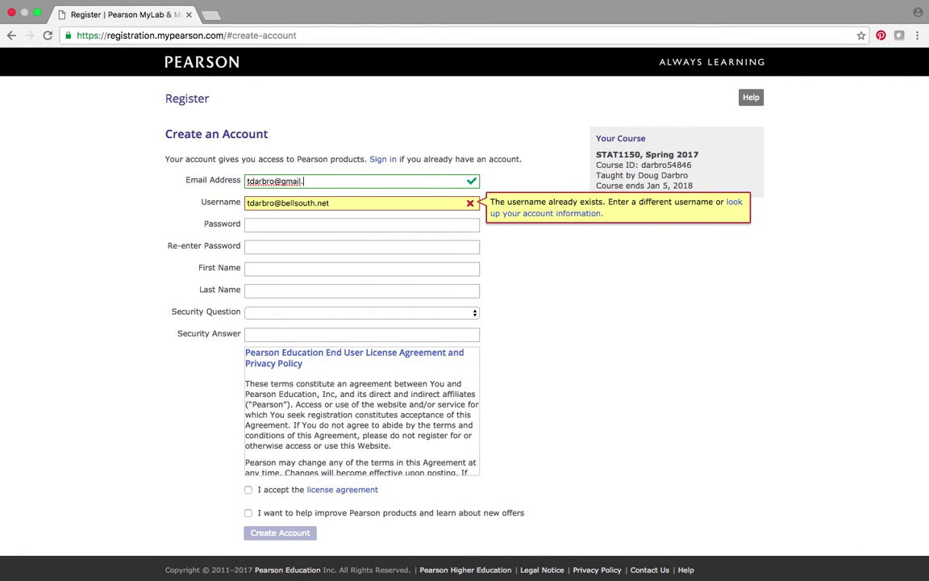
{"action": "left_click", "coordinate": [379, 206]}
{"action": "left_click_drag", "start_coordinate": [281, 203], "coordinate": [386, 205]}
{"action": "type", "text": "gam"}
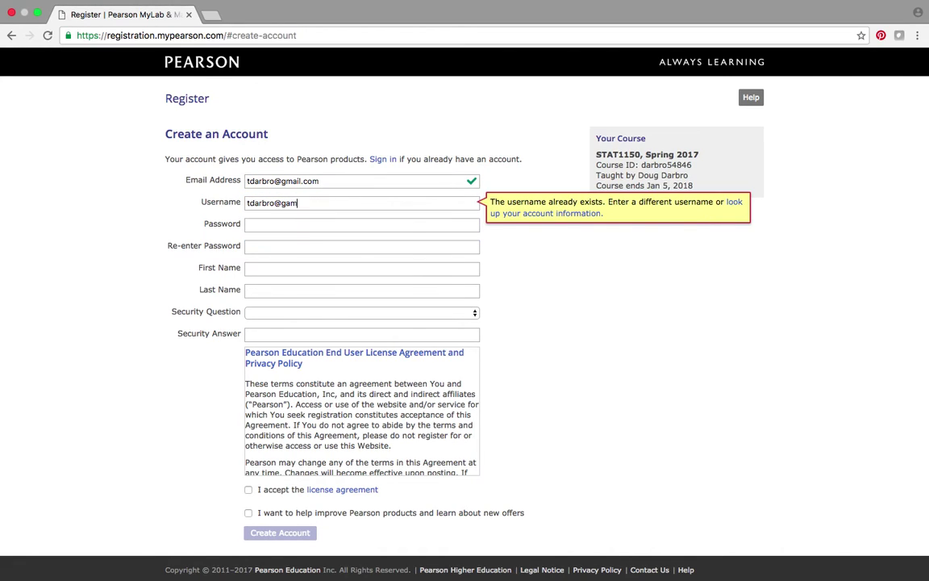
{"action": "key", "text": "BackSpace"}
{"action": "key", "text": "BackSpace"}
{"action": "type", "text": "mail.com"}
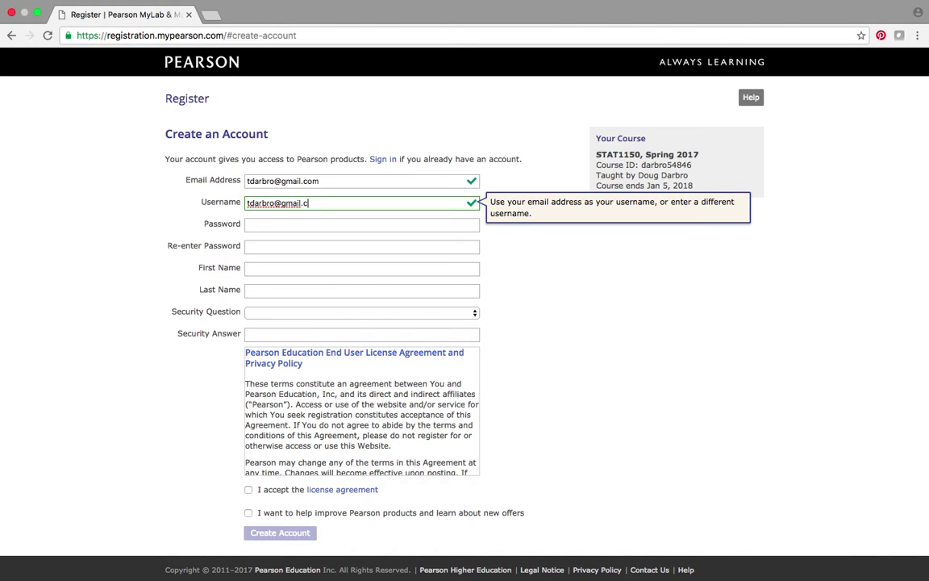
Step: Enter and confirm the account password, then fill in the student's first and last name
{"action": "left_click", "coordinate": [270, 228]}
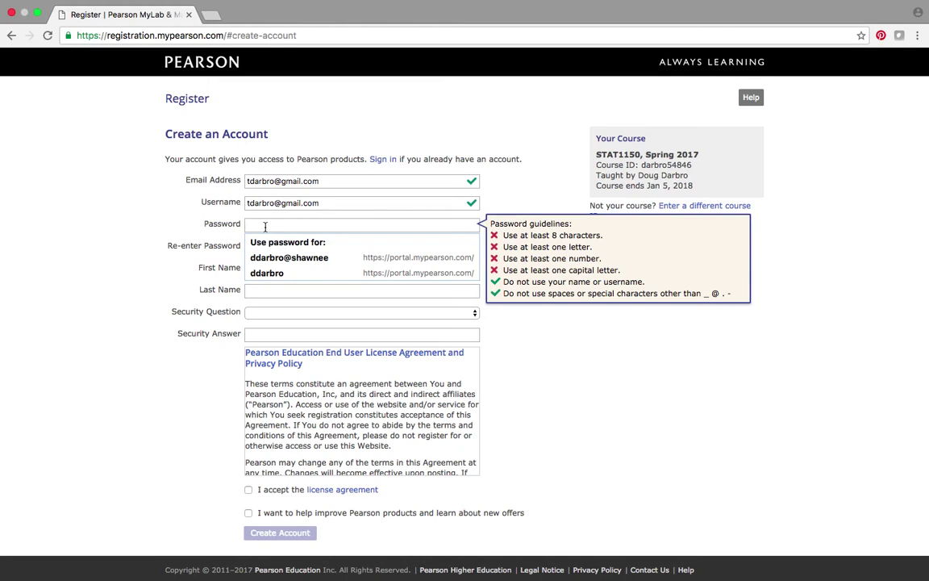
{"action": "type", "text": "********"}
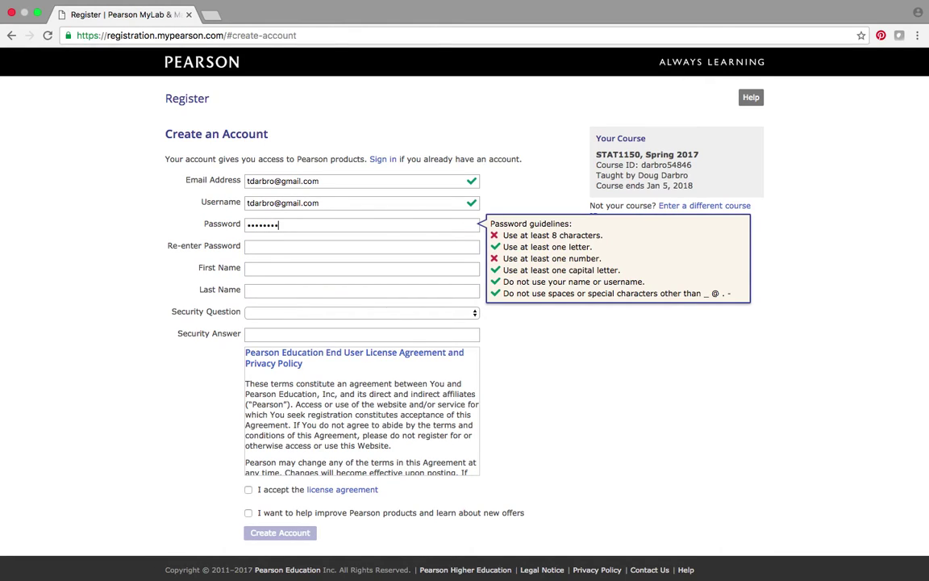
{"action": "type", "text": "***"}
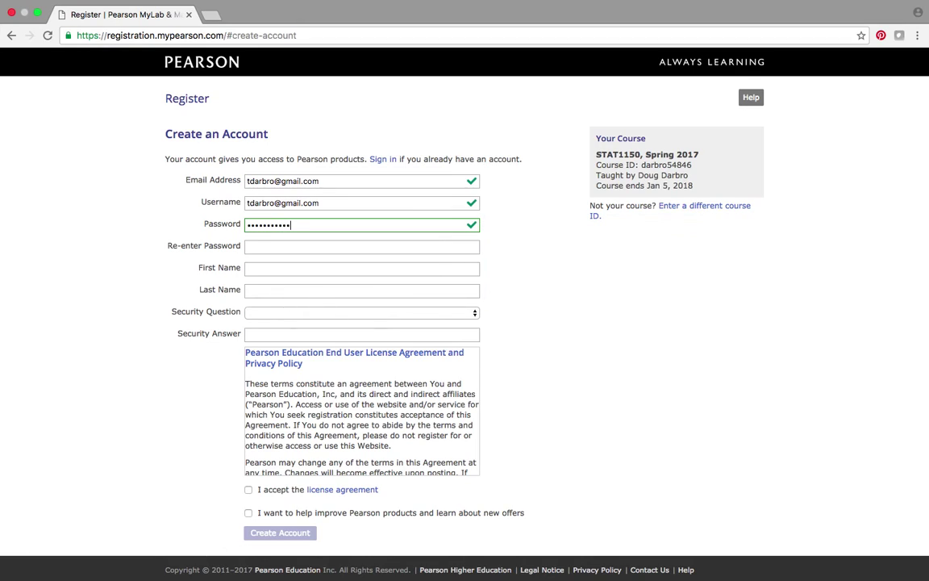
{"action": "type", "text": "***"}
{"action": "key", "text": "Tab"}
{"action": "type", "text": "***********"}
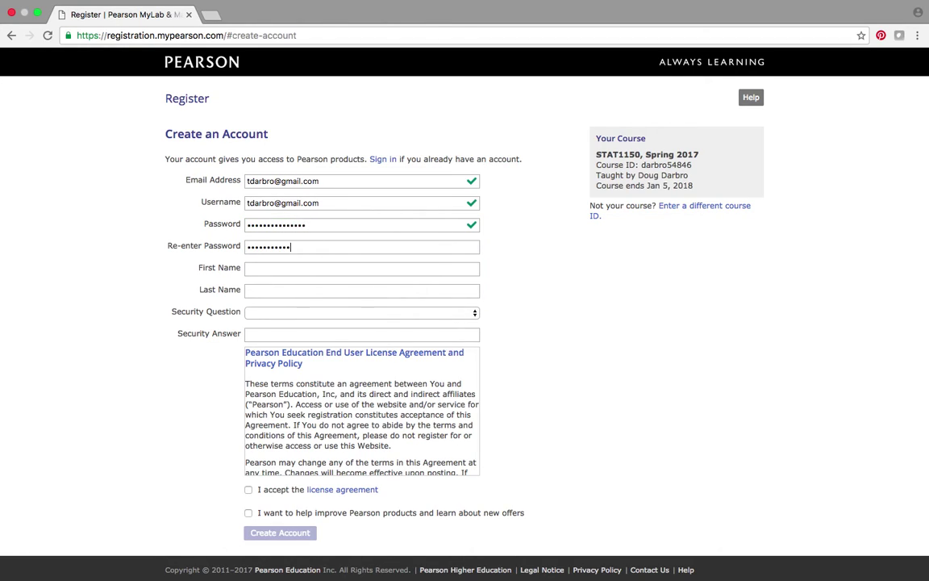
{"action": "type", "text": "****"}
{"action": "key", "text": "Tab"}
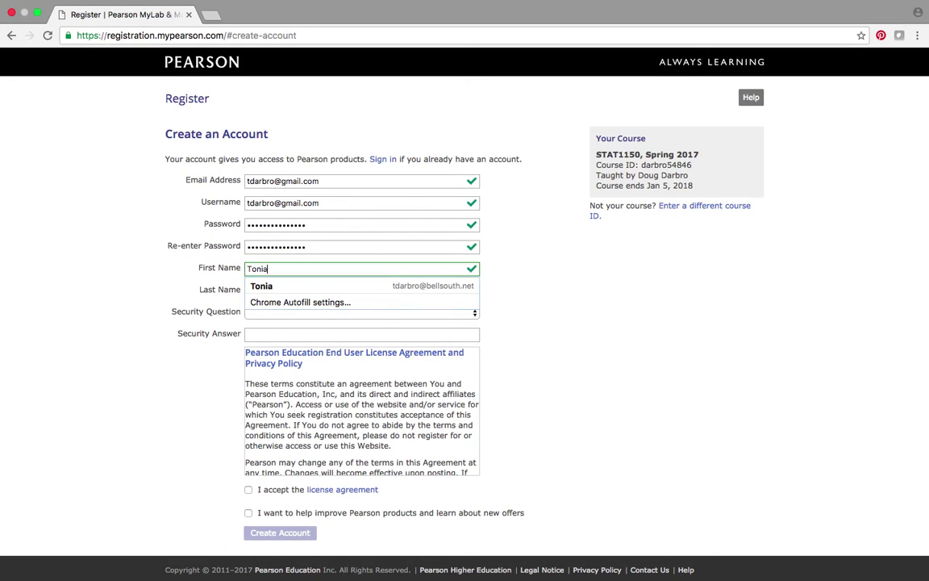
{"action": "key", "text": "Tab"}
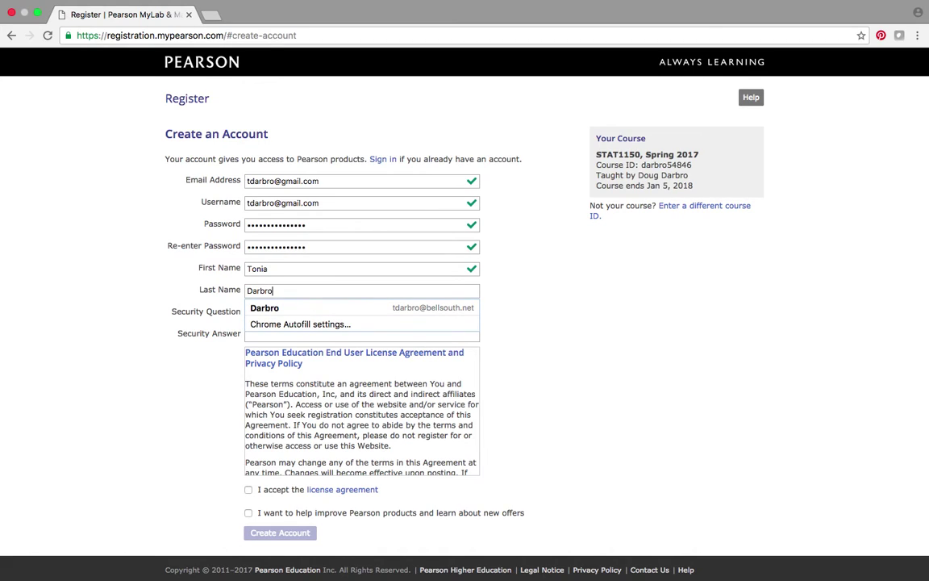
{"action": "key", "text": "Tab"}
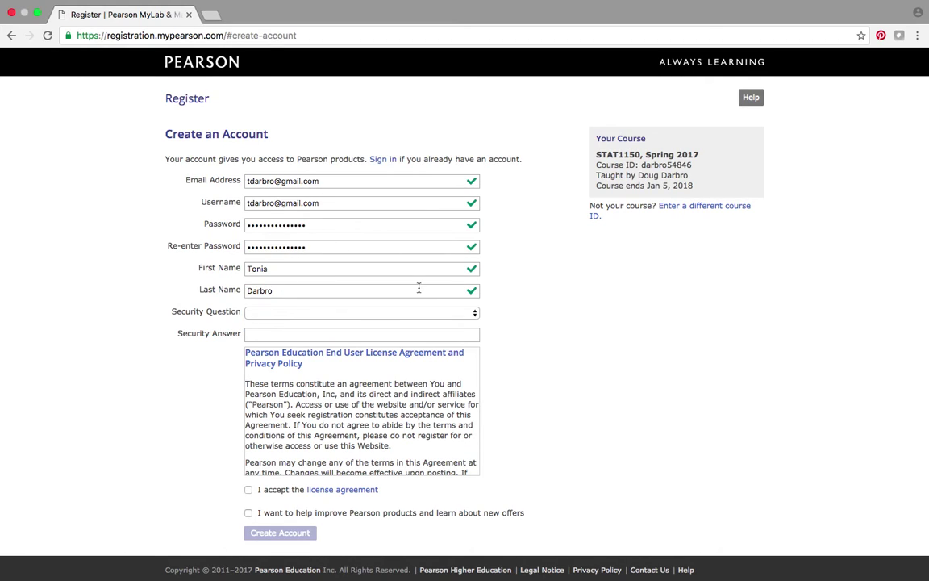
Step: Choose the father's middle name security question and enter its answer
{"action": "left_click", "coordinate": [472, 315]}
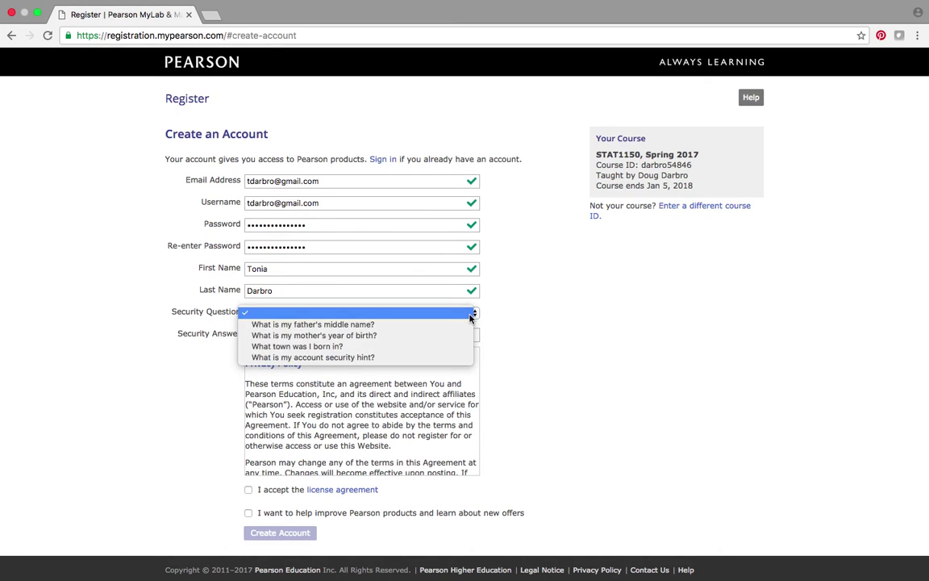
{"action": "left_click", "coordinate": [376, 325]}
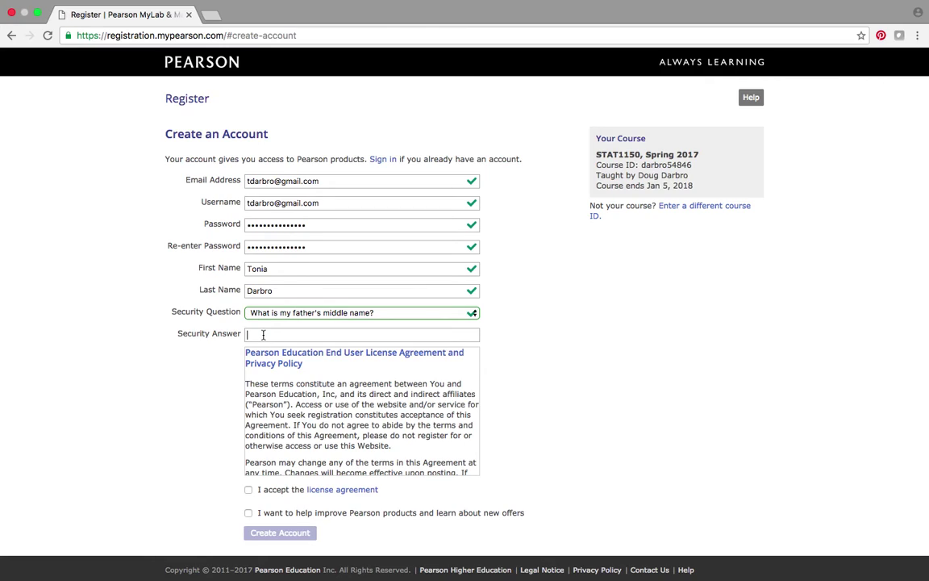
{"action": "key", "text": "Tab"}
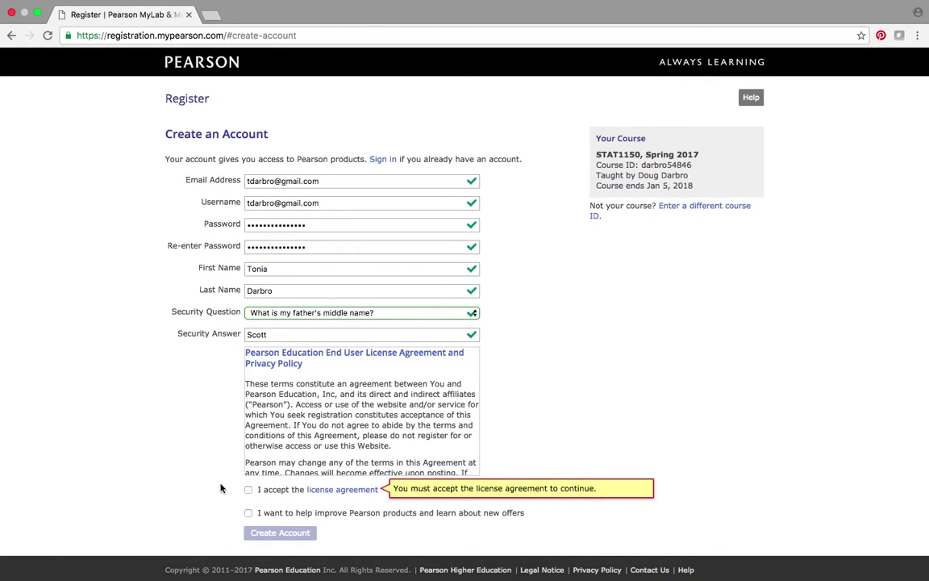
Step: Accept the licence agreement and submit the form to create the account
{"action": "left_click", "coordinate": [248, 490]}
{"action": "scroll", "coordinate": [182, 476], "scroll_direction": "down", "scroll_amount": 1}
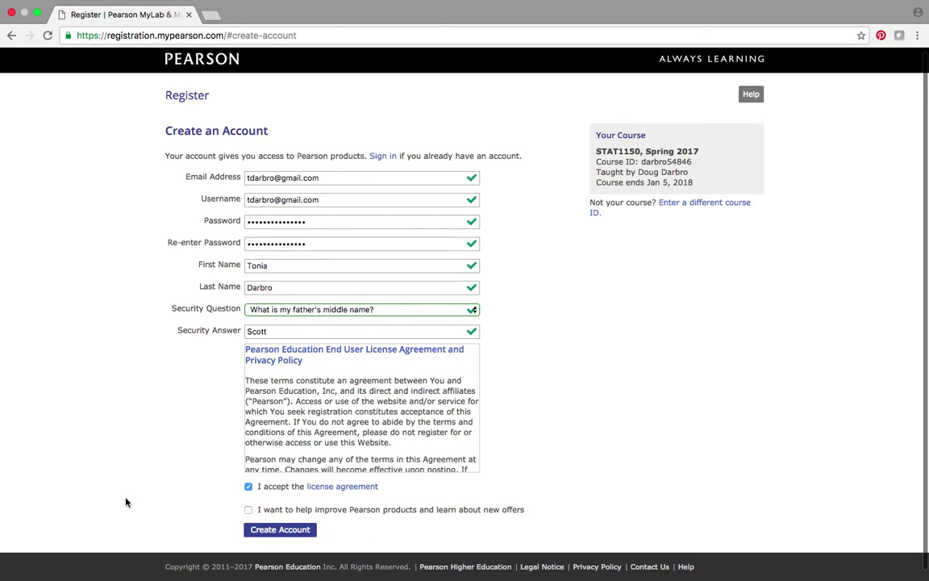
{"action": "left_click", "coordinate": [280, 529]}
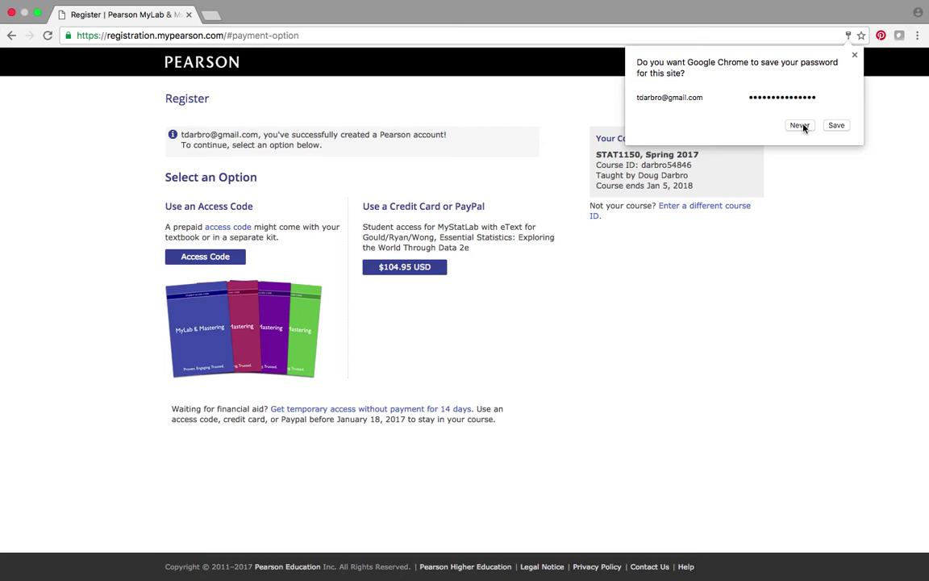
Step: Choose Never on Chrome's prompt to save the new password
{"action": "left_click", "coordinate": [800, 125]}
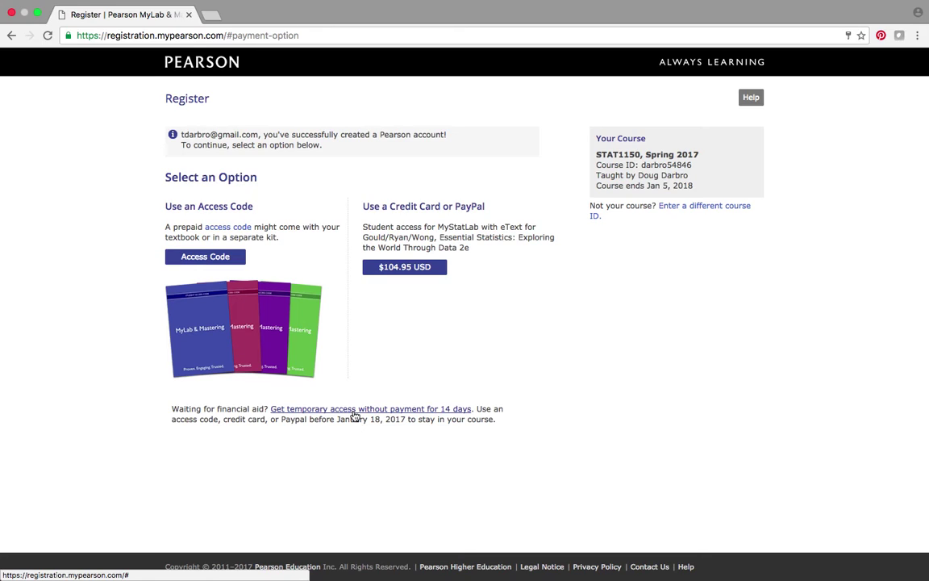
Step: Request and confirm 14 days of free temporary access to STAT1150, Spring 2017
{"action": "left_click", "coordinate": [354, 415]}
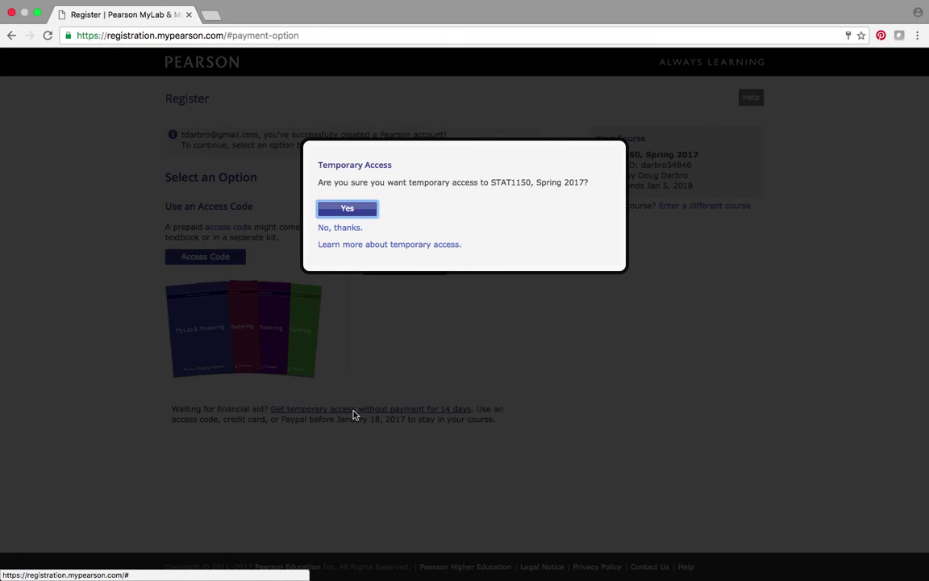
{"action": "left_click", "coordinate": [348, 210]}
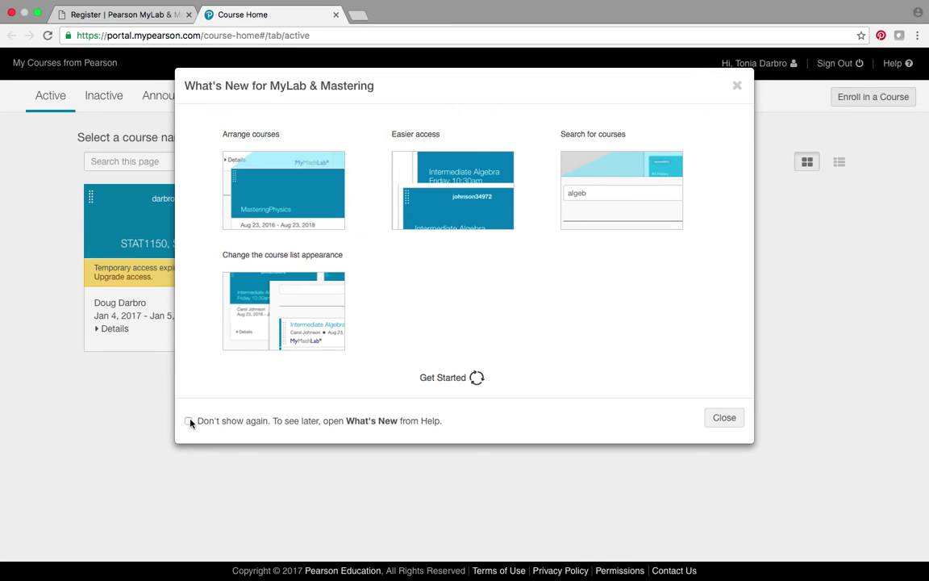
Step: Dismiss What's New, set the release notice to never show again, and continue to the course
{"action": "left_click", "coordinate": [723, 417]}
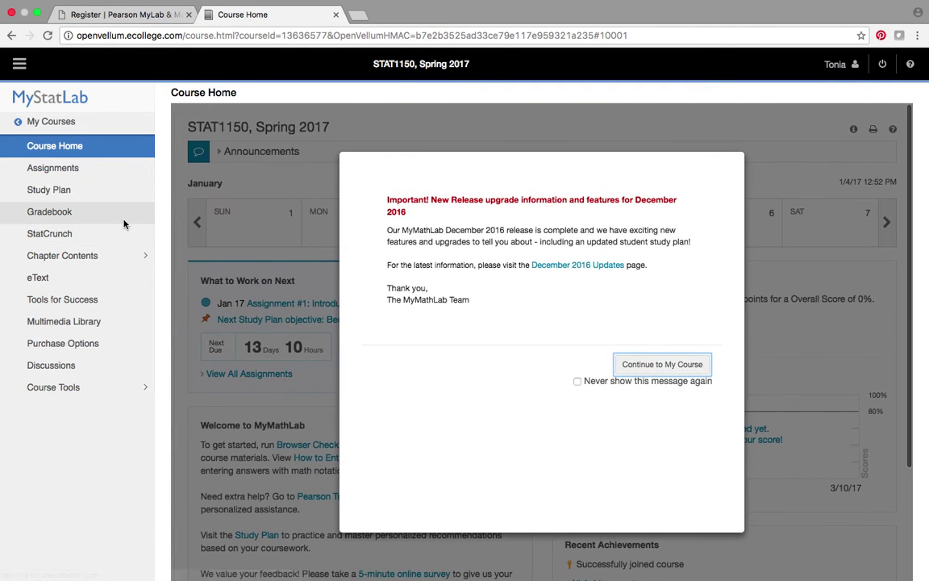
{"action": "left_click", "coordinate": [578, 382]}
{"action": "left_click", "coordinate": [668, 364]}
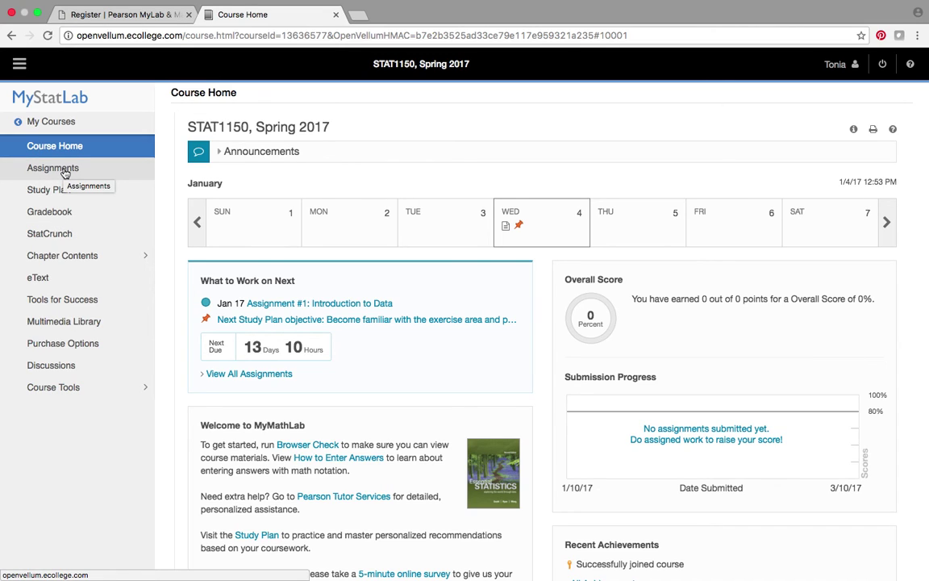
Step: Open Assignments and launch the Assignment #1: Introduction to Data homework
{"action": "left_click", "coordinate": [65, 172]}
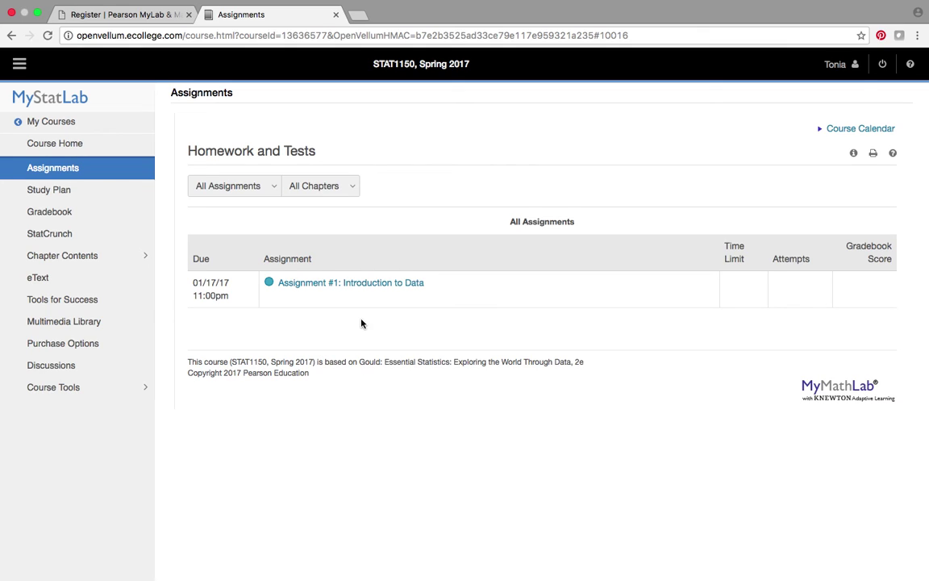
{"action": "left_click", "coordinate": [360, 288]}
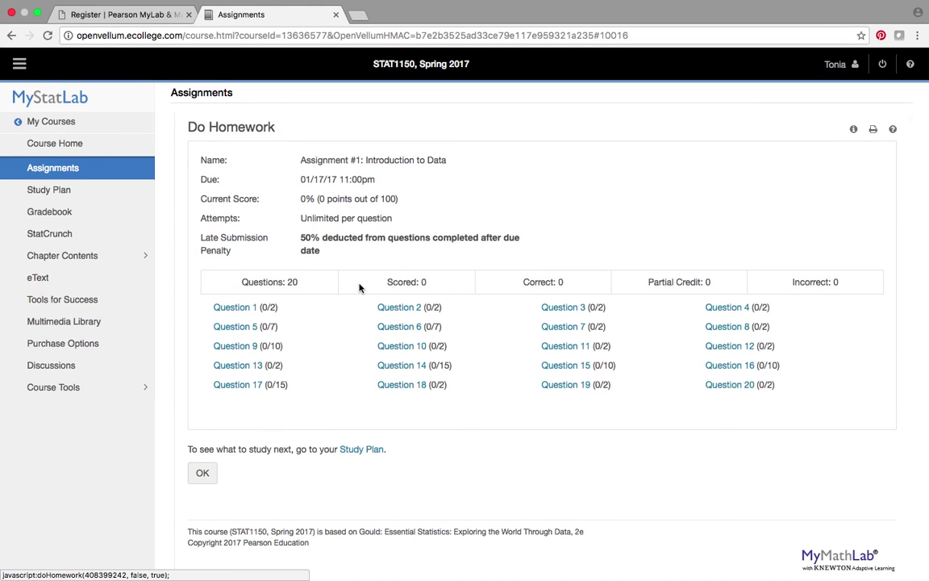